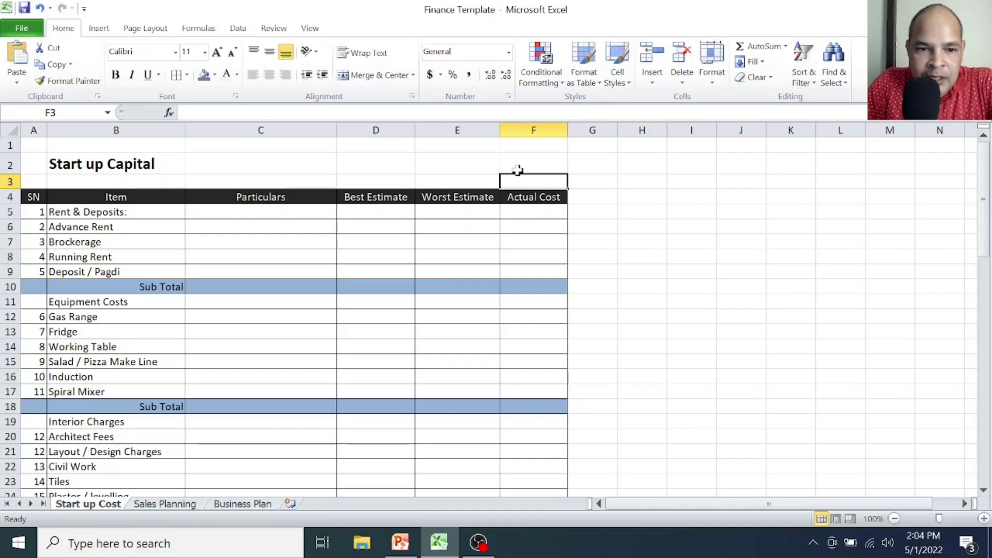
Review the Rent & Deposits entries in the Item column of the Start up Capital table, down to Equipment Costs.
key("Left")
key("Left")
key("Left")
key("Left")
key("Left")
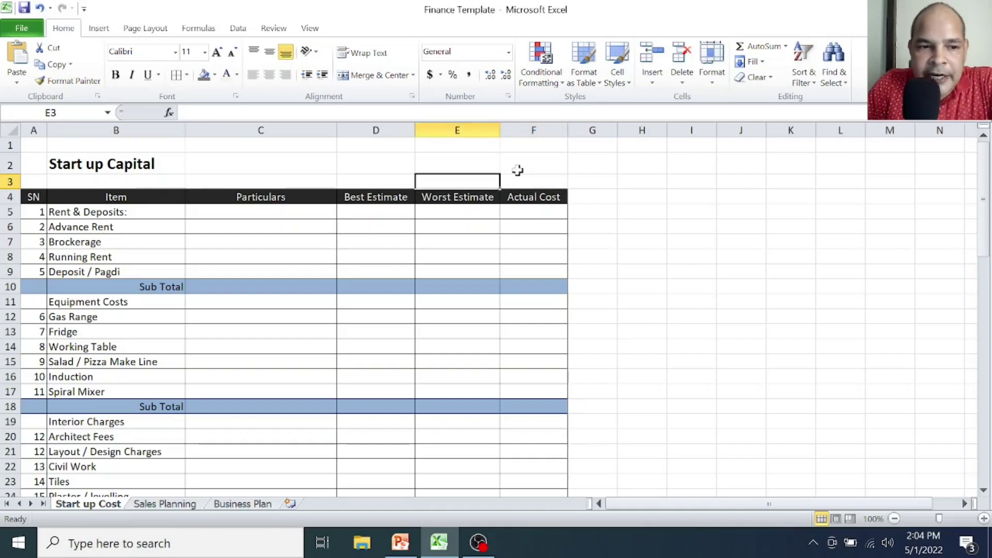
key("Down")
key("Down")
key("Right")
key("Down")
key("Down")
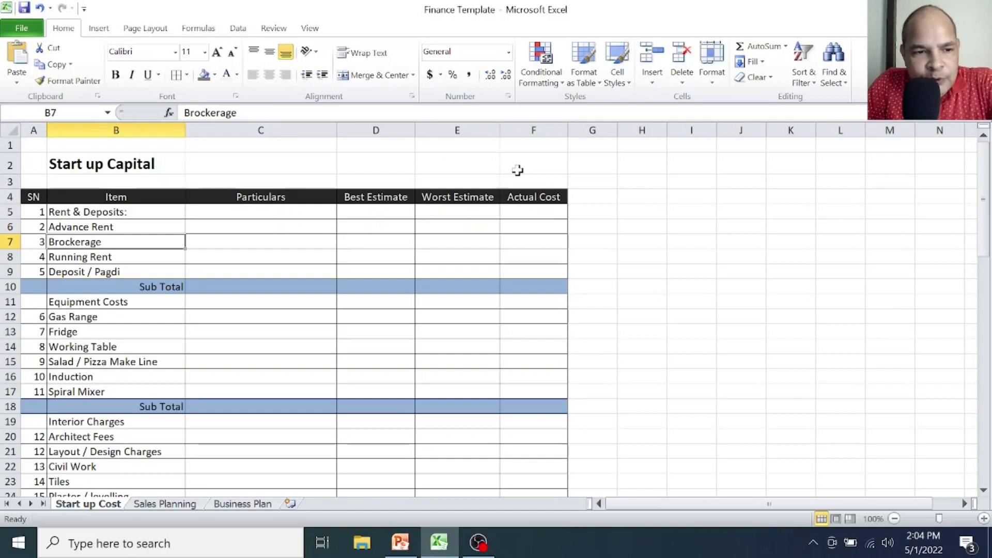
key("Down")
key("Down")
key("Down")
key("Down")
key("Down")
key("Down")
key("Down")
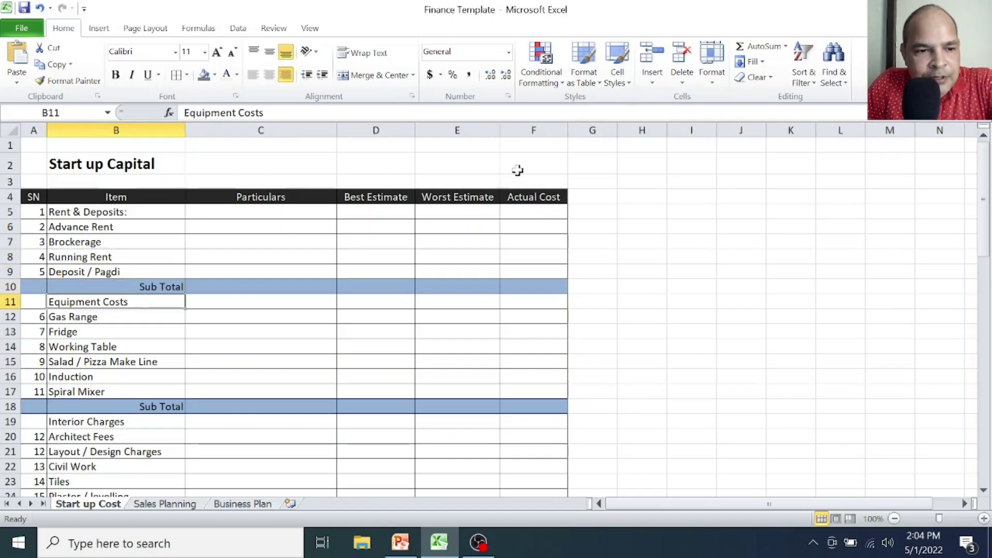
Examine the Equipment Costs items and the first Interior Charges entries in the Item column.
key("Down")
key("Down")
key("Down")
key("Down")
key("Down")
key("Down")
key("Down")
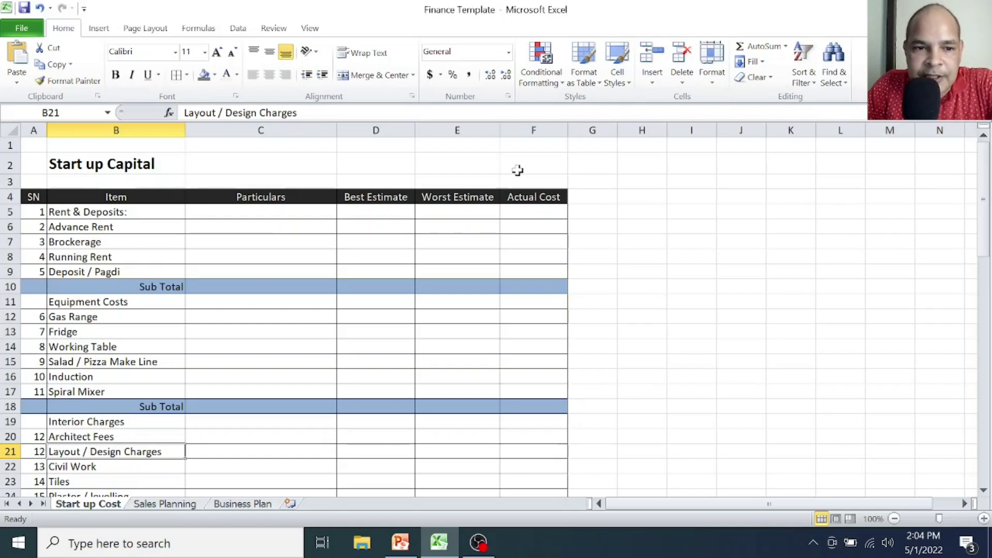
key("Up")
key("Up")
key("Up")
key("Up")
key("Up")
key("Up")
key("Up")
key("Up")
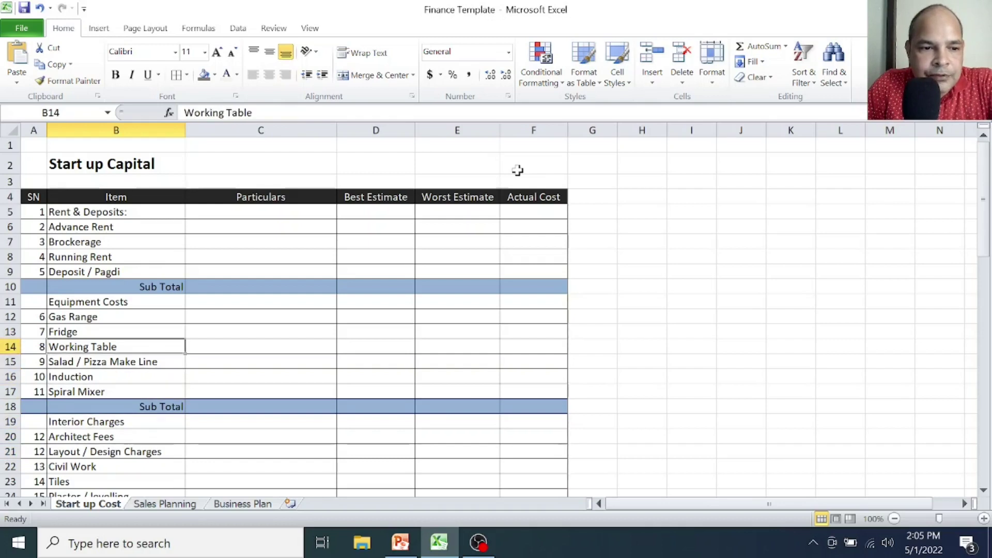
Select cells D3:E5 to highlight the Best Estimate and Worst Estimate headings.
key("Right")
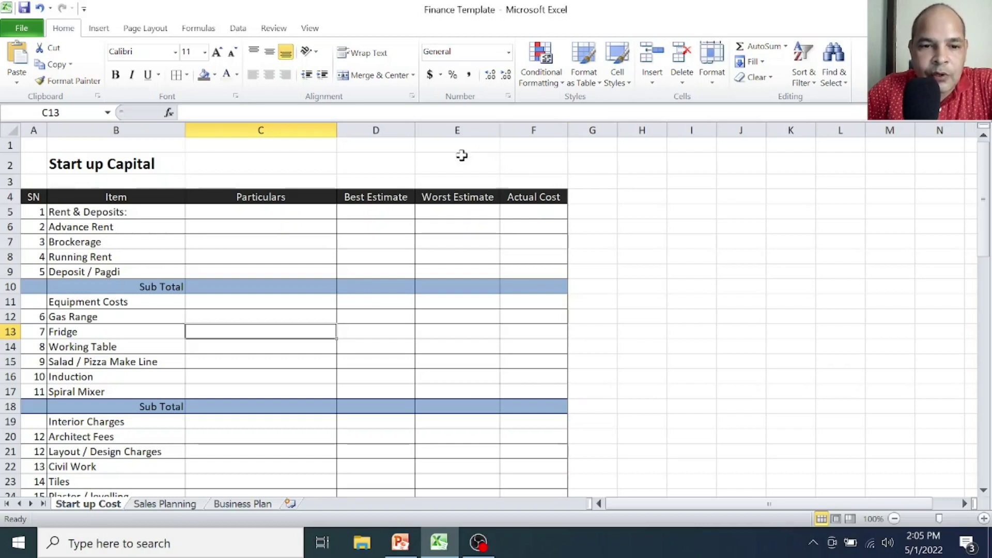
left_click(357, 182)
left_click_drag(358, 182, 468, 214)
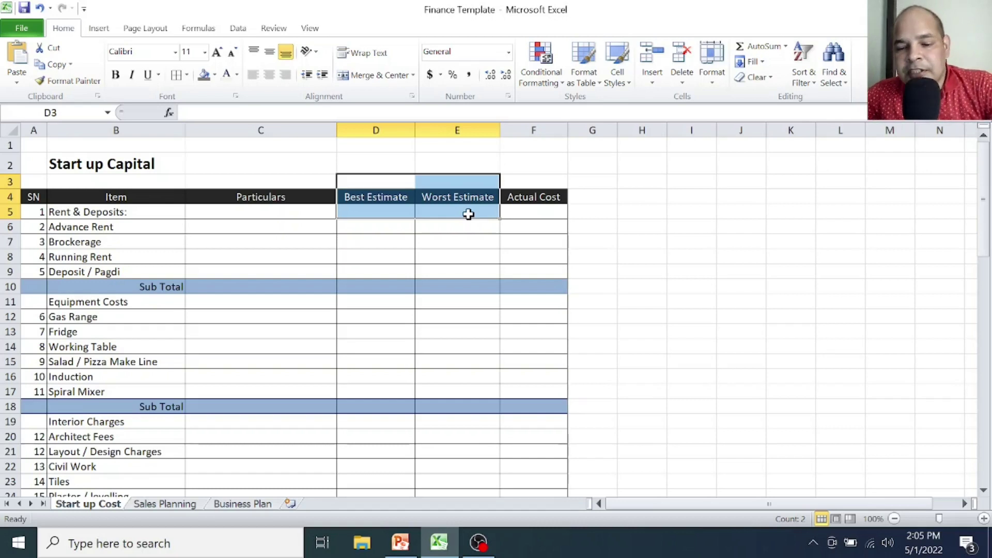
Look through the remaining start-up cost categories, from Interior Charges through Signage, Furniture and Exhaust Piping to IT Hardware & Software.
key("Down")
key("Down")
key("Down")
key("Down")
key("Down")
key("Down")
key("Down")
key("Down")
key("Down")
key("Down")
key("Down")
key("Down")
key("Down")
key("Down")
key("Down")
key("Down")
key("Down")
key("Down")
key("Down")
key("Down")
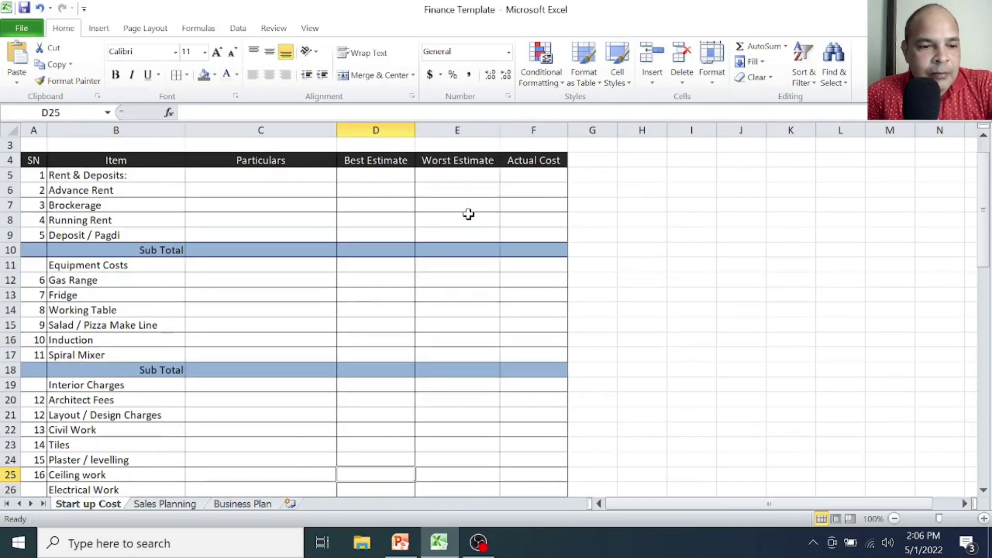
key("Down")
key("Down")
key("Down")
key("Down")
key("Down")
key("Down")
key("Down")
key("Down")
key("Down")
key("Down")
key("Down")
key("Down")
key("Down")
key("Down")
key("Down")
key("Down")
key("Down")
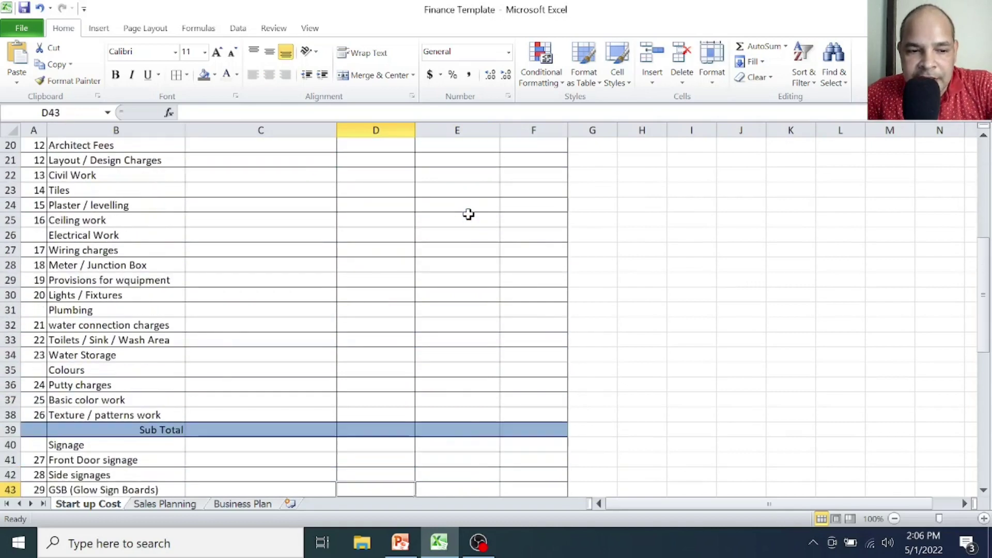
key("Down")
key("Down")
key("Down")
key("Down")
key("Down")
key("Down")
key("Down")
key("Down")
key("Down")
key("Down")
key("Down")
key("Down")
key("Down")
key("Down")
key("Down")
key("Down")
key("Down")
key("Down")
key("Down")
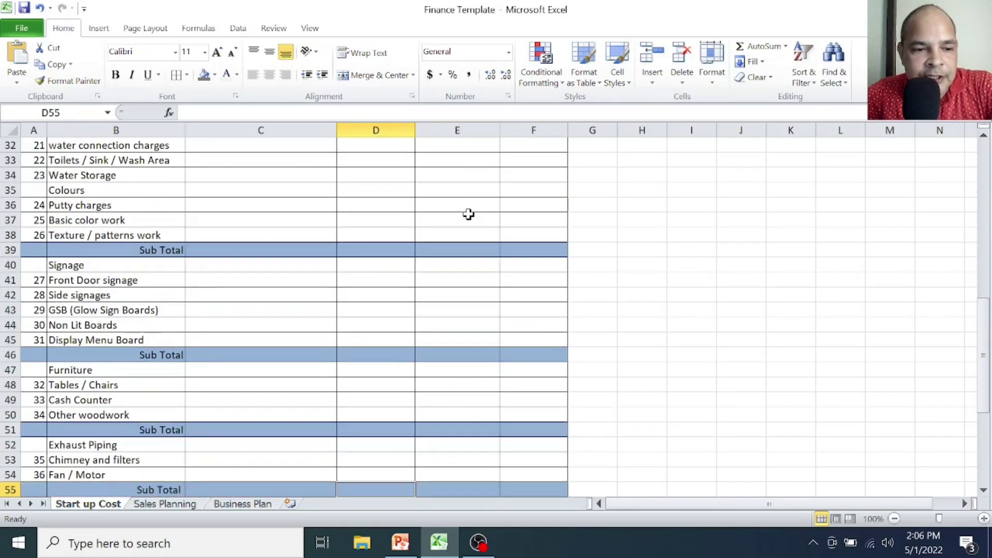
Look back over the cost categories from IT Hardware & Software up to Rent & Deposits, returning to the Best Estimate column's first entry.
key("Up")
key("Up")
key("Up")
key("Up")
key("Up")
key("Up")
key("Up")
key("Up")
key("Up")
key("Up")
key("Up")
key("Up")
key("Up")
key("Up")
key("Up")
key("Up")
key("Up")
key("Up")
key("Up")
key("Up")
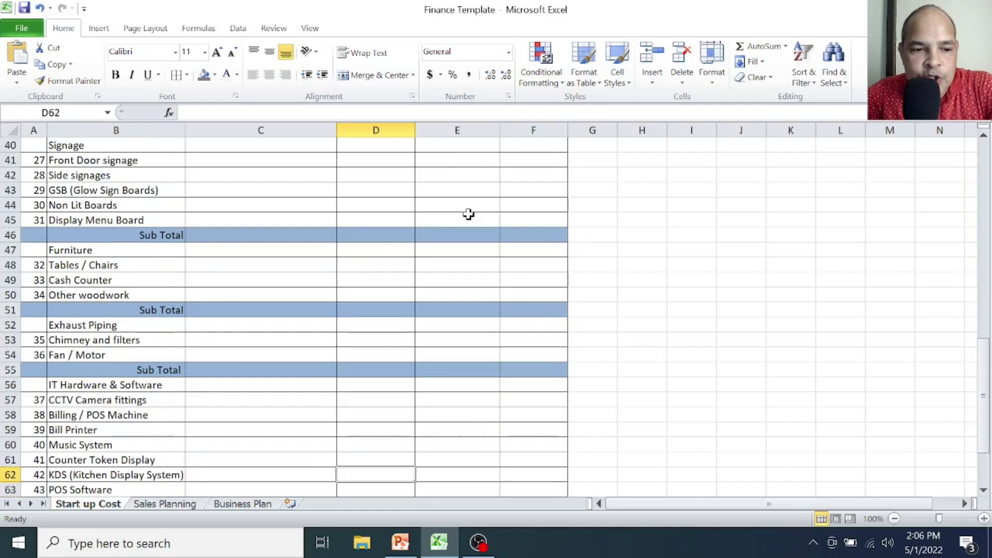
key("Up")
key("Up")
key("Up")
key("Up")
key("Up")
key("Up")
key("Up")
key("Up")
key("Up")
key("Up")
key("Up")
key("Up")
key("Up")
key("Up")
key("Up")
key("Up")
key("Up")
key("Up")
key("Up")
key("Up")
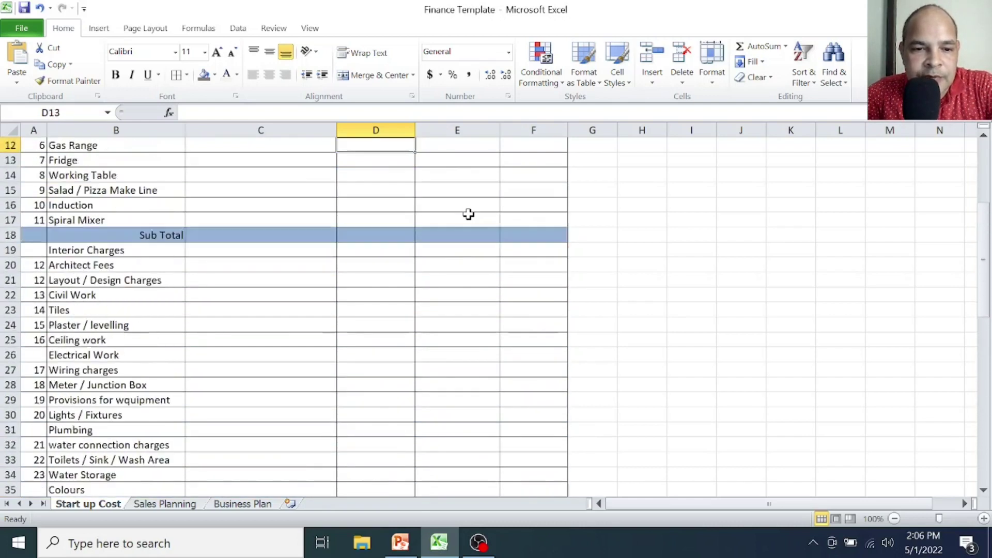
key("Down")
key("Down")
key("Down")
key("Down")
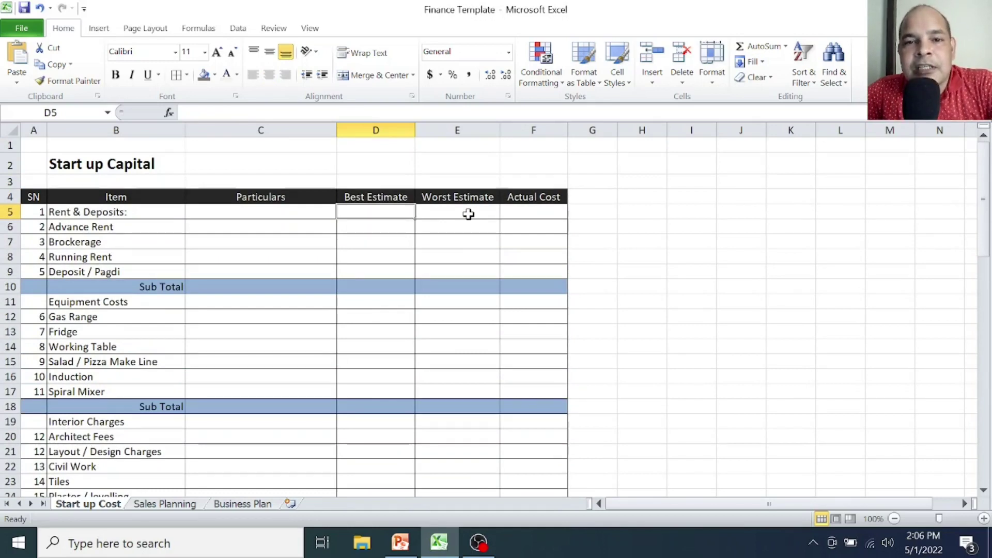
Look through the Worst Estimate column from the Rent & Deposits row down to the Interior Charges items.
left_click(468, 214)
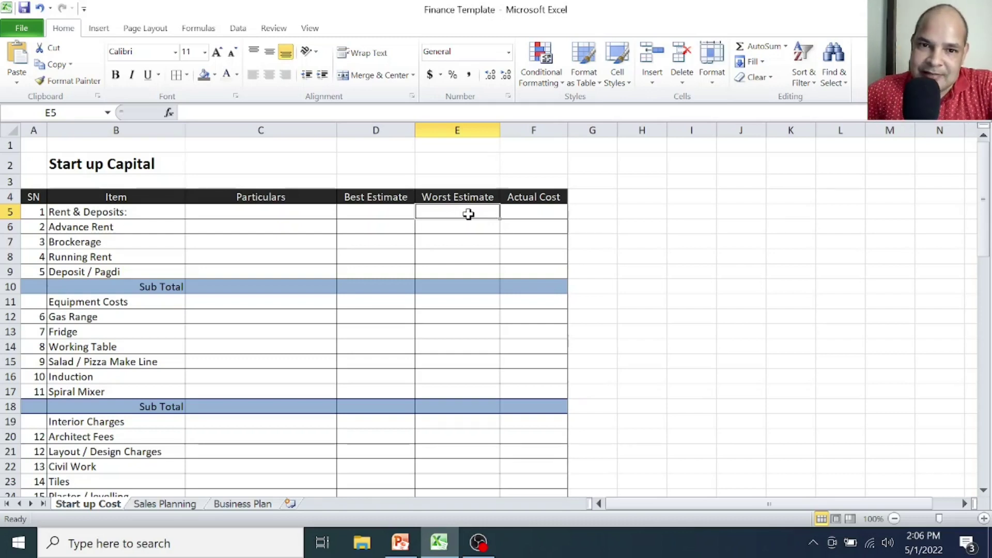
key("Down")
key("Down")
key("Down")
key("Down")
key("Down")
key("Down")
key("Down")
key("Down")
key("Down")
key("Down")
key("Down")
key("Down")
key("Down")
key("Down")
key("Down")
key("Down")
key("Down")
key("Down")
key("Down")
key("Down")
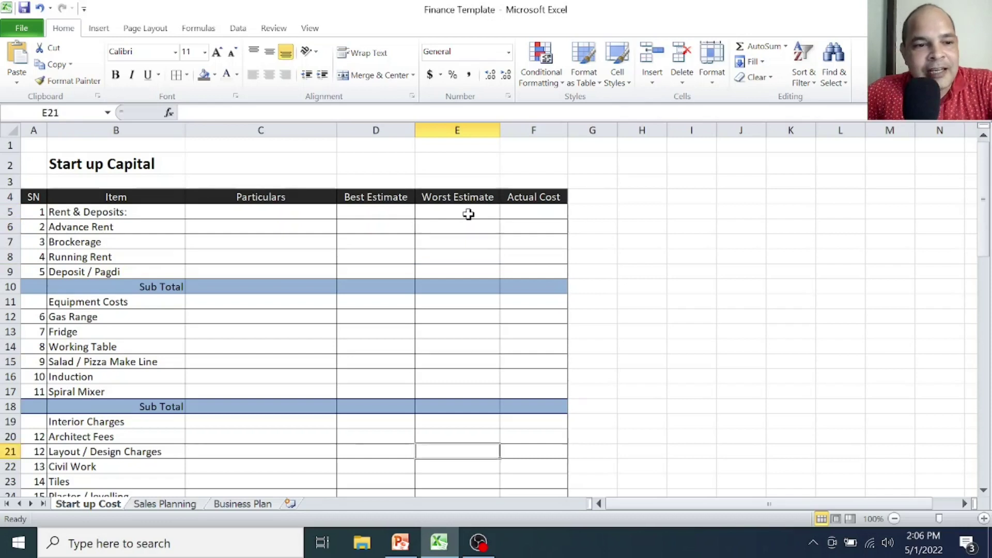
key("Up")
key("Up")
key("Up")
key("Up")
key("Up")
Review the Best Estimate column upward from the Layout / Design Charges row.
key("Left")
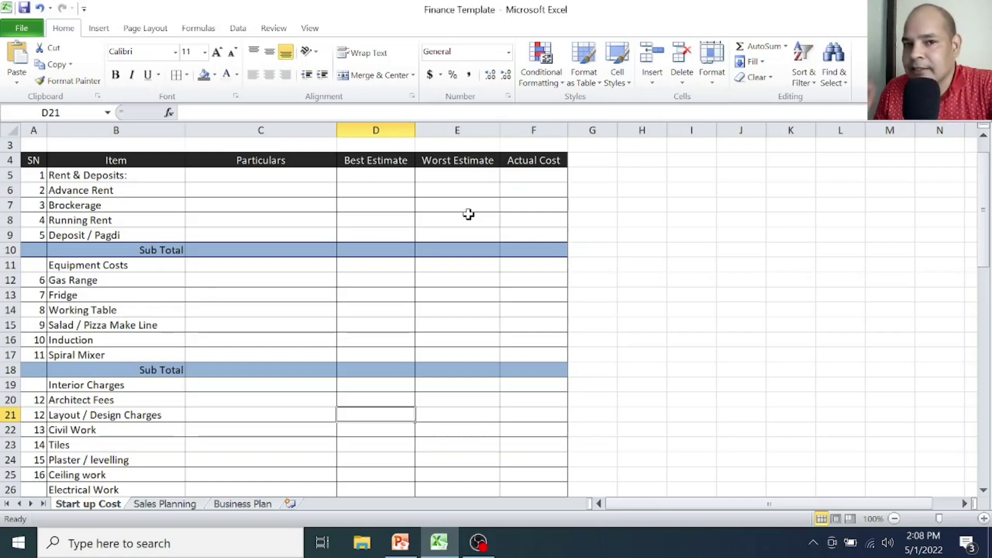
key("Up")
key("Up")
key("Up")
key("Up")
key("Up")
key("Up")
key("Up")
key("Up")
key("Up")
key("Up")
key("Up")
key("Up")
key("Up")
key("Up")
key("Up")
key("Up")
key("Up")
key("Up")
key("Up")
key("Up")
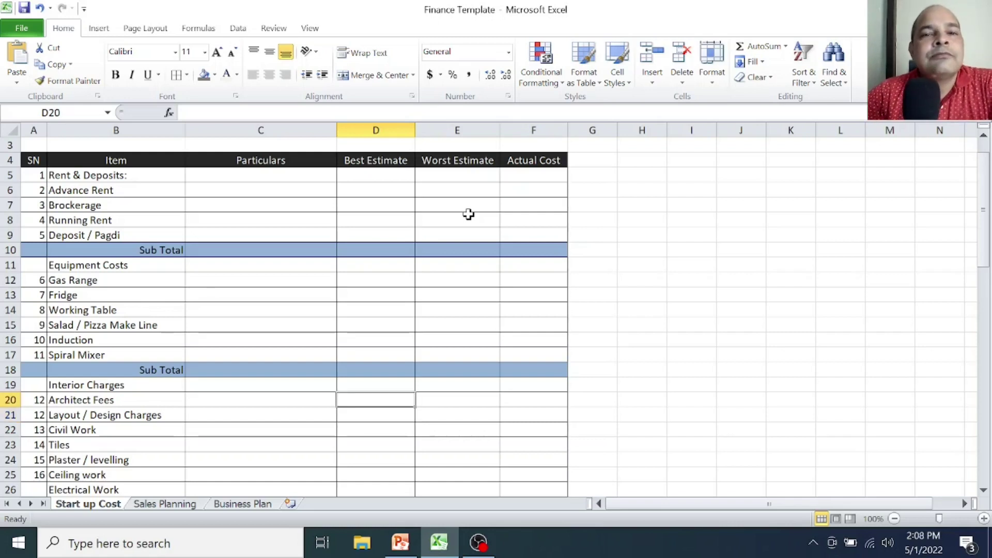
Examine the Actual Cost column from Rent & Deposits down through Equipment Costs and Interior Charges to Front Door signage.
key("Down")
key("Down")
key("Right")
key("Right")
key("Down")
key("Down")
key("Down")
key("Down")
key("Down")
key("Down")
key("Down")
key("Down")
key("Down")
key("Down")
key("Down")
key("Down")
key("Down")
key("Down")
key("Down")
key("Down")
key("Down")
key("Down")
key("Down")
key("Down")
key("Down")
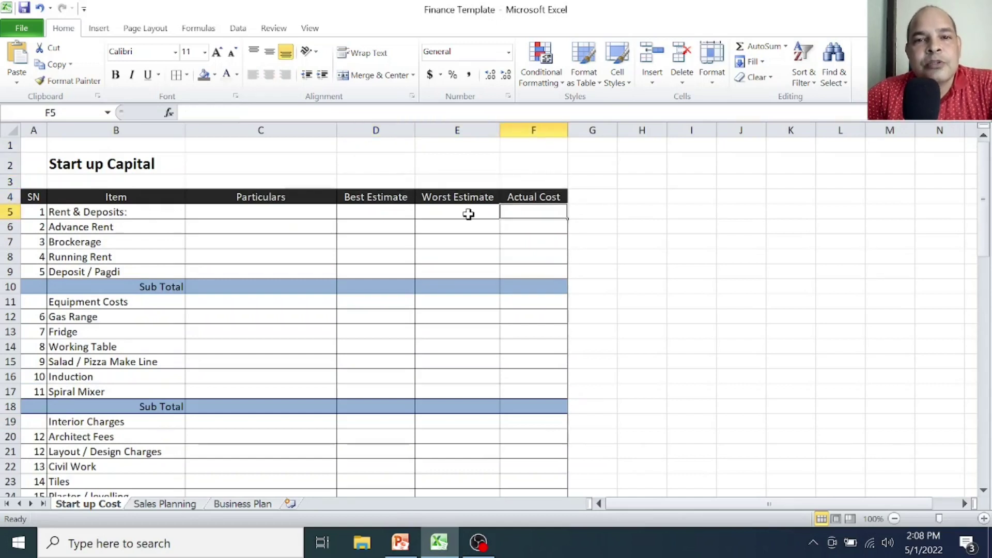
key("Down")
key("Down")
key("Down")
key("Down")
key("Down")
key("Down")
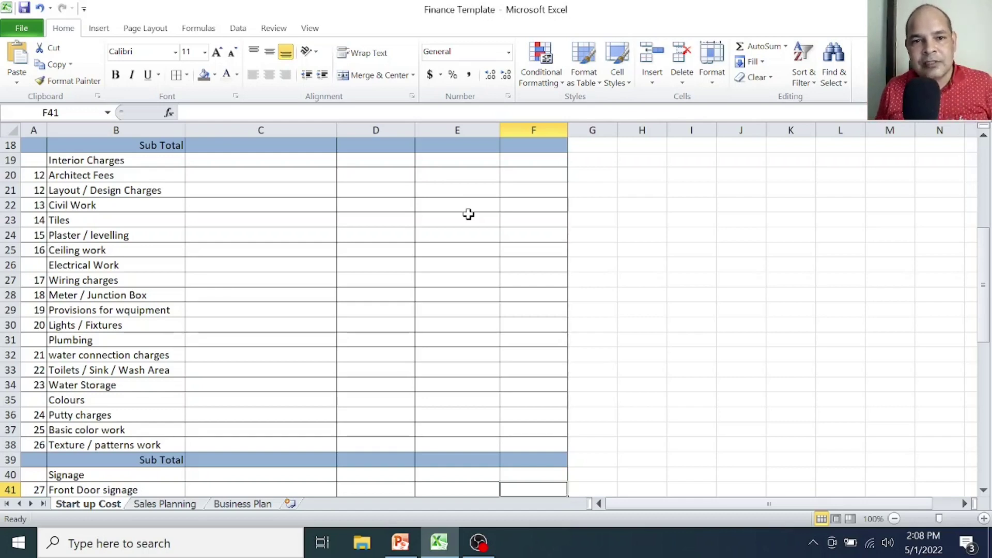
Look back up the Actual Cost column from Front Door signage to the top of the sheet, ending above the Best Estimate heading.
key("Up")
key("Up")
key("Up")
key("Up")
key("Up")
key("Up")
key("Up")
key("Up")
key("Up")
key("Up")
key("Up")
key("Up")
key("Up")
key("Up")
key("Up")
key("Up")
key("Up")
key("Up")
key("Up")
key("Up")
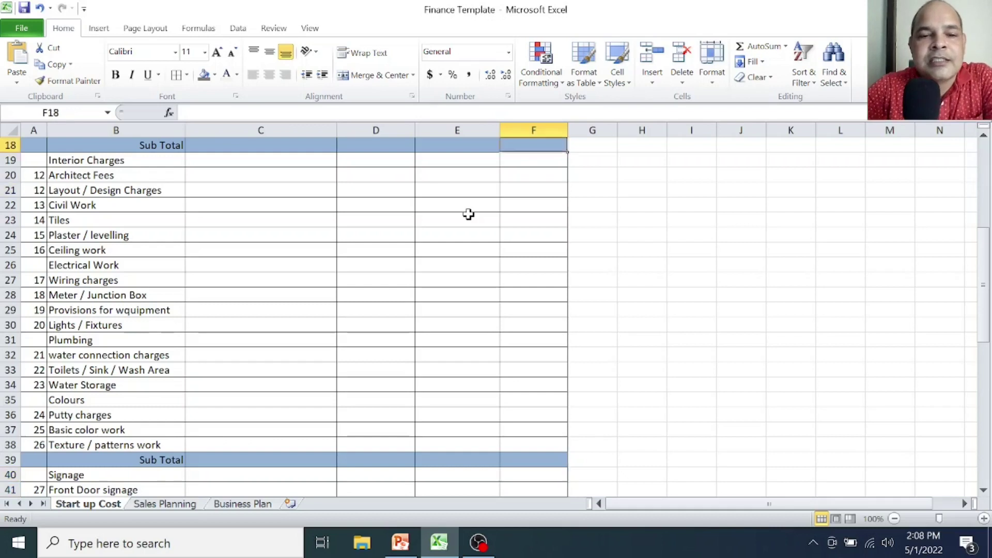
key("Up")
key("Up")
key("Up")
key("Up")
key("Up")
key("Up")
key("Up")
key("Up")
key("Up")
key("Up")
key("Up")
key("Up")
key("Up")
key("Up")
key("Up")
key("Up")
key("Up")
key("Left")
key("Left")
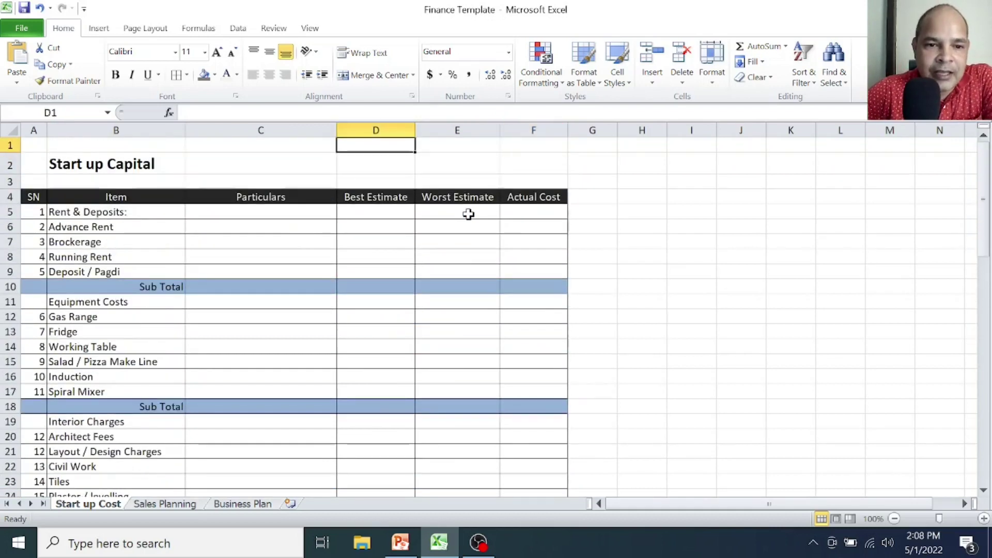
Look down the Best Estimate column into the Interior Charges items and back up to the Equipment Costs Sub Total row's Particulars cell.
key("Down")
key("Down")
key("Down")
key("Down")
key("Down")
key("Down")
key("Down")
key("Down")
key("Down")
key("Down")
key("Down")
key("Down")
key("Down")
key("Down")
key("Down")
key("Down")
key("Down")
key("Down")
key("Down")
key("Down")
key("Up")
key("Up")
key("Up")
key("Up")
key("Up")
key("Up")
key("Up")
key("Up")
key("Up")
key("Up")
key("Up")
key("Up")
key("Up")
key("Up")
key("Up")
key("Up")
key("Up")
key("Left")
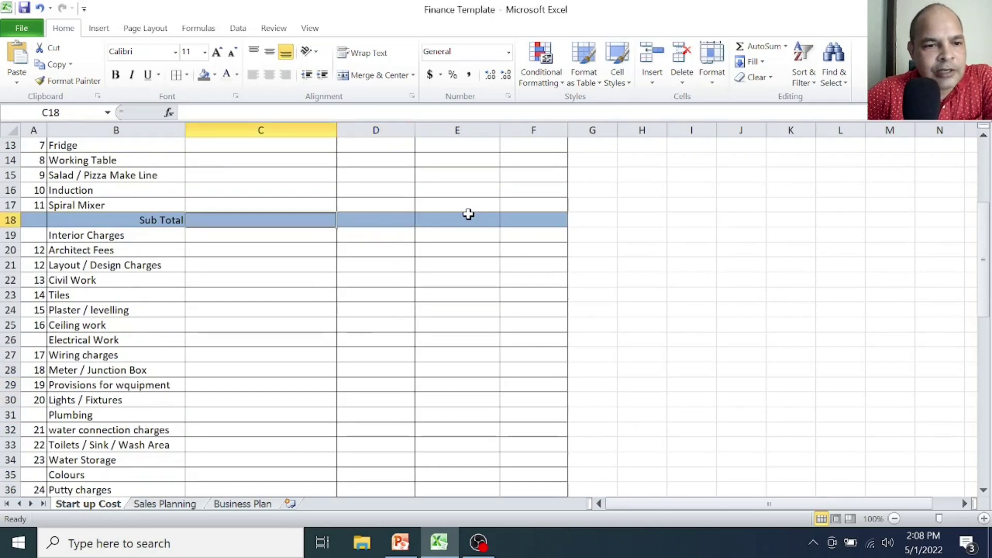
Look down the Particulars column from the Equipment Costs Sub Total through Interior Charges, Electrical Work, Plumbing and Colours to the Signage items.
key("Down")
key("Down")
key("Down")
key("Down")
key("Down")
key("Down")
key("Down")
key("Down")
key("Down")
key("Down")
key("Down")
key("Down")
key("Down")
key("Down")
key("Down")
key("Down")
key("Down")
key("Down")
key("Down")
key("Down")
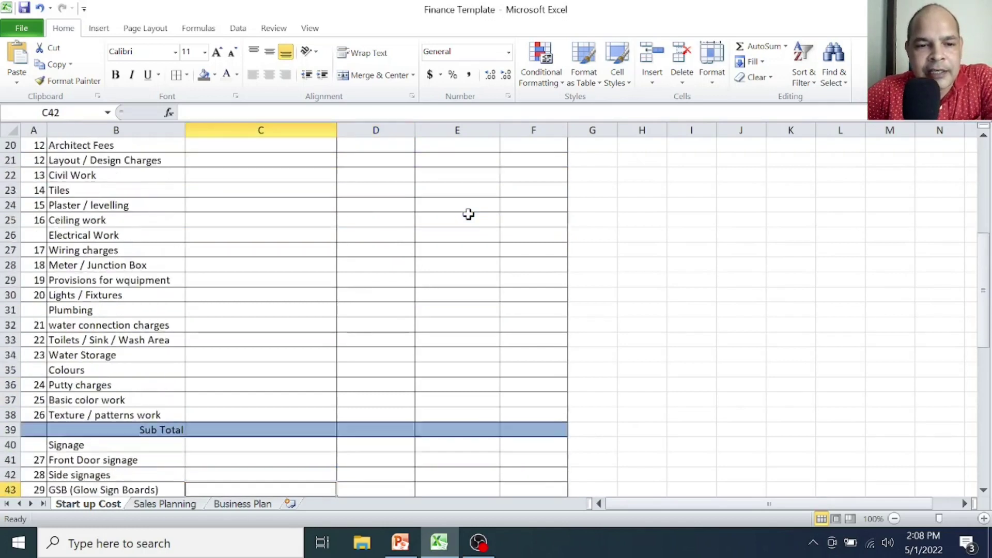
Review the remaining cost categories through Exhaust Piping and IT Hardware & Software, ending on the Grand Total row's Particulars cell.
key("Down")
key("Down")
key("Down")
key("Down")
key("Down")
key("Down")
key("Down")
key("Down")
key("Down")
key("Down")
key("Down")
key("Down")
key("Down")
key("Down")
key("Down")
key("Down")
key("Down")
key("Down")
key("Down")
key("Down")
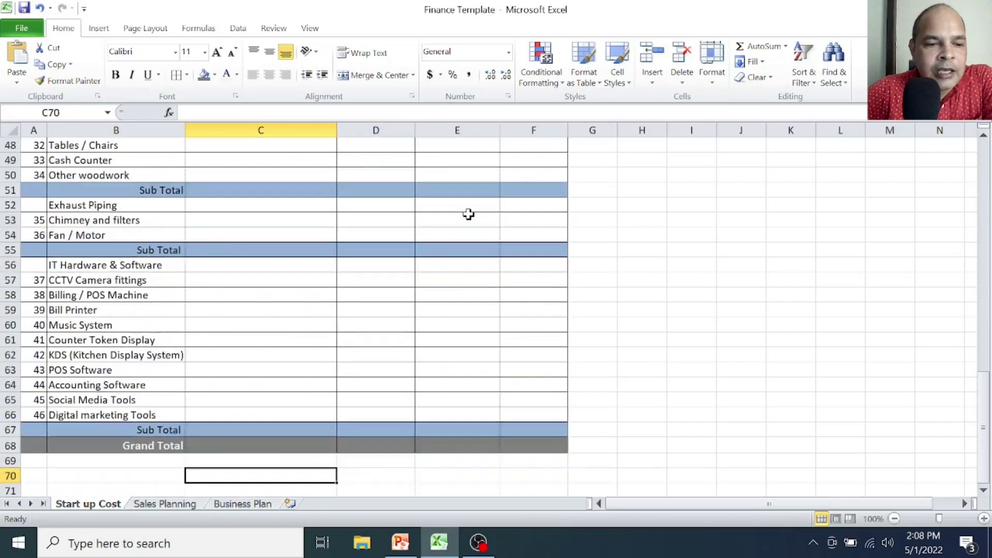
key("Up")
key("Up")
key("Up")
key("Up")
key("Up")
key("Up")
key("Up")
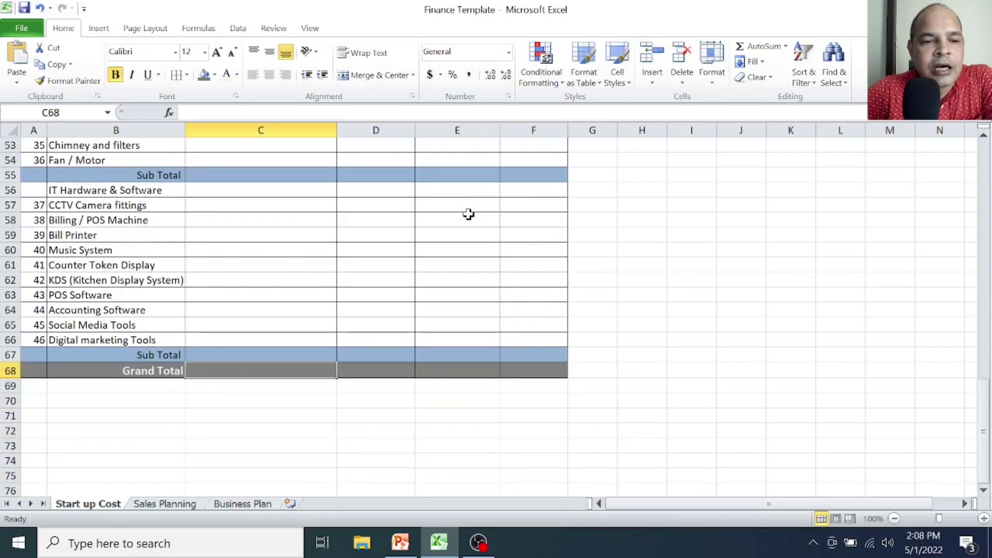